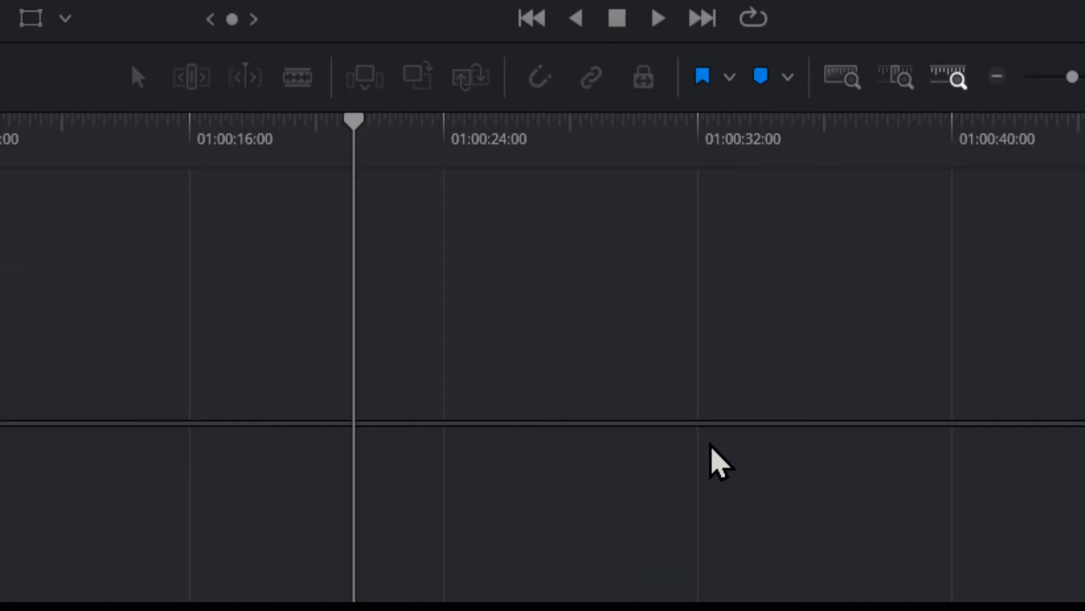
On the Fairlight page, create an empty timeline named Voice with one mono audio track
{"action": "left_click_drag", "start_coordinate": [661, 462], "coordinate": [697, 510]}
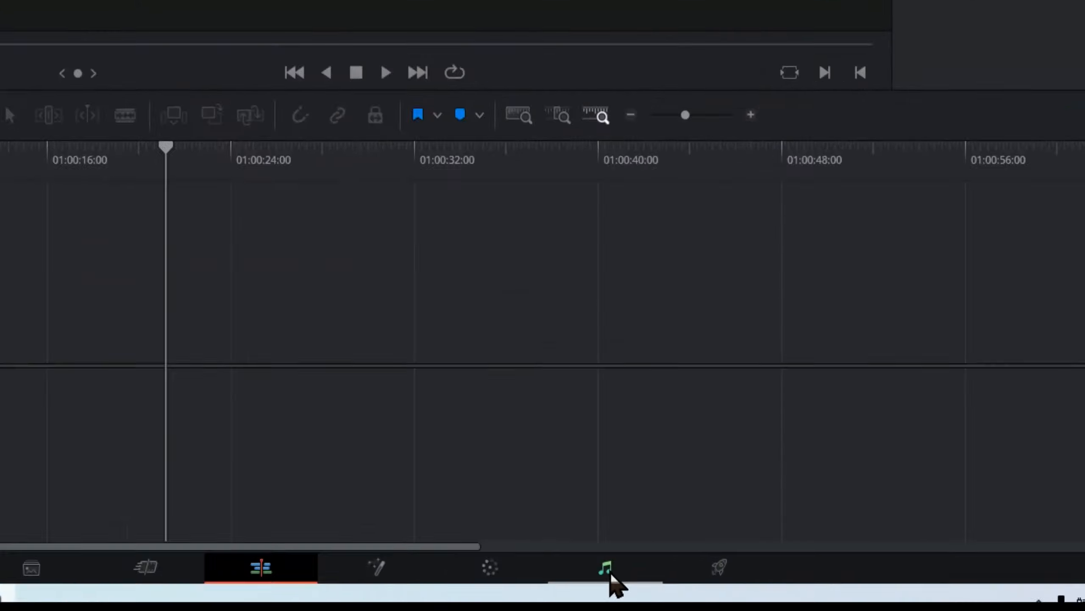
{"action": "left_click", "coordinate": [539, 547]}
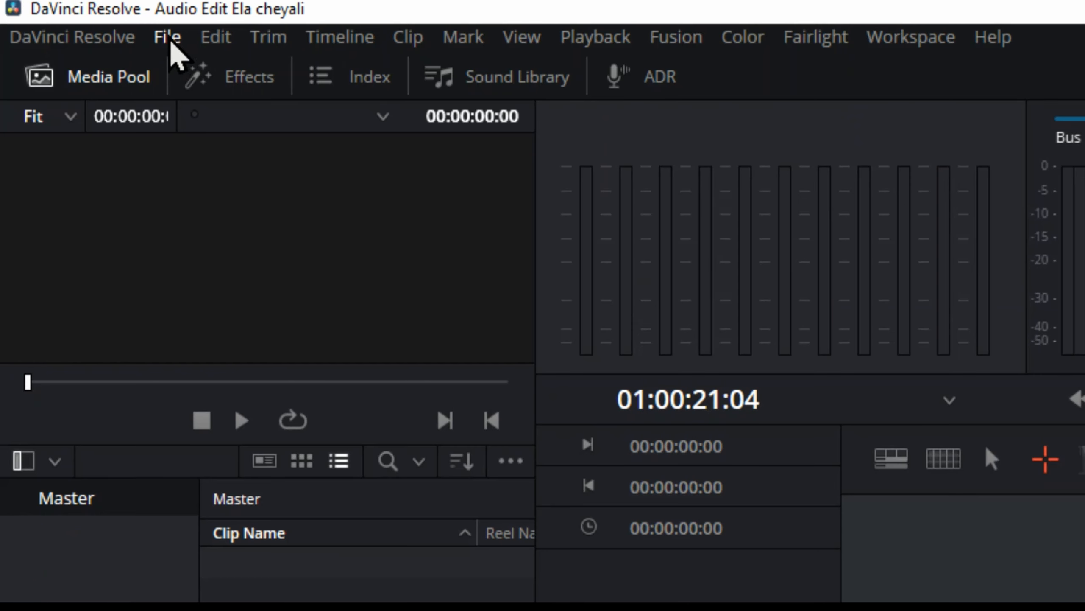
{"action": "left_click", "coordinate": [169, 38]}
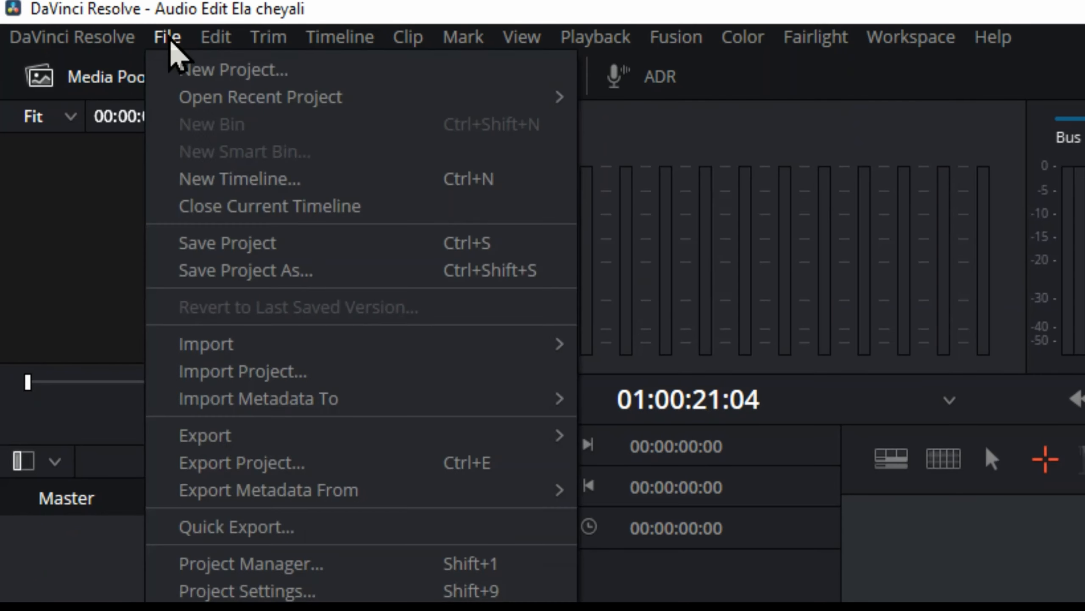
{"action": "mouse_move", "coordinate": [237, 410]}
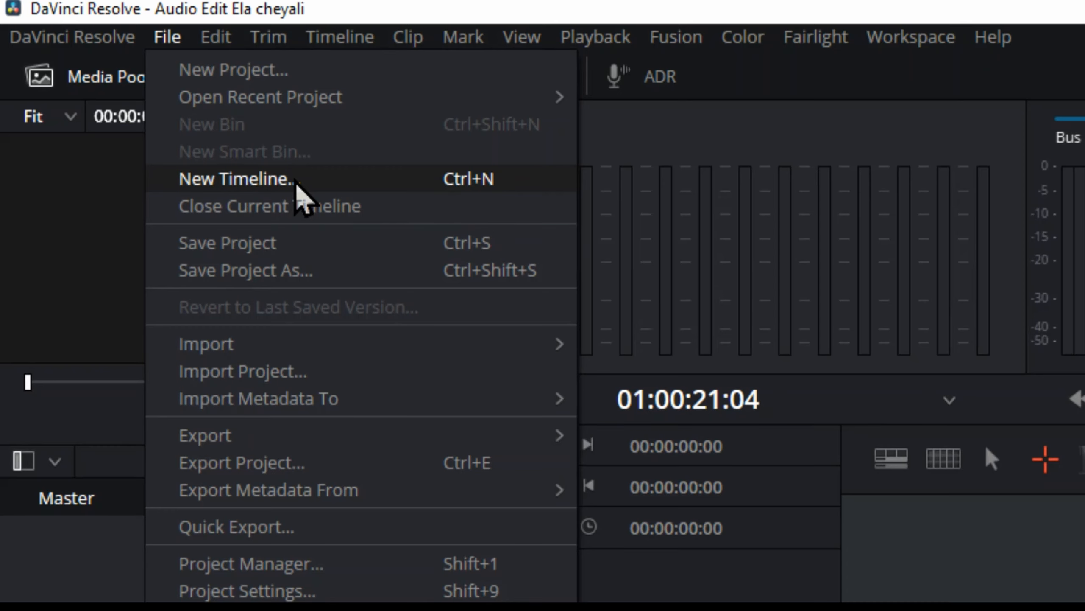
{"action": "left_click", "coordinate": [297, 185]}
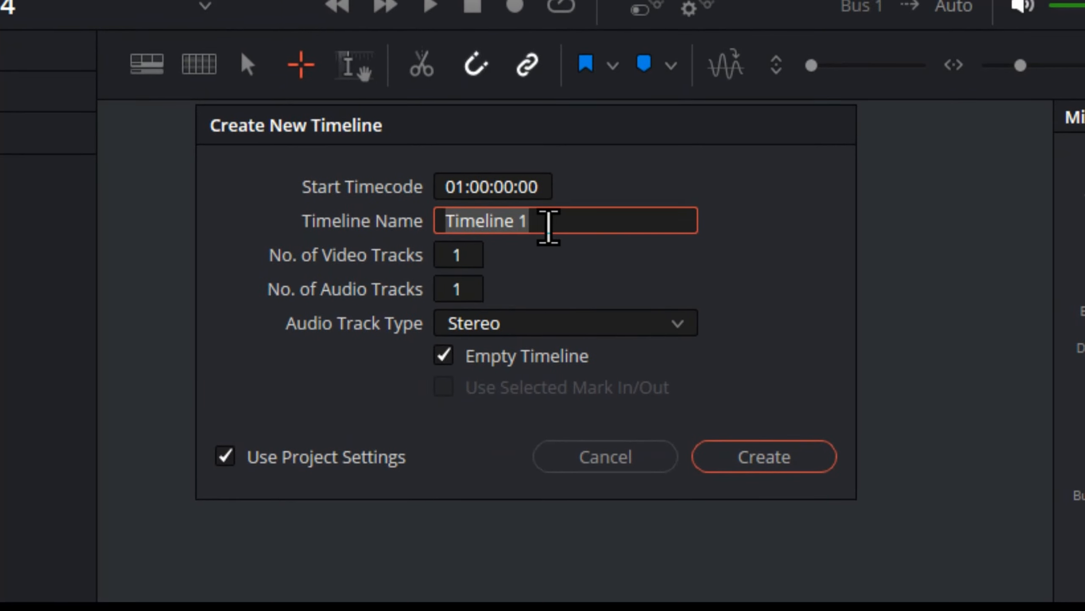
{"action": "type", "text": "Voice"}
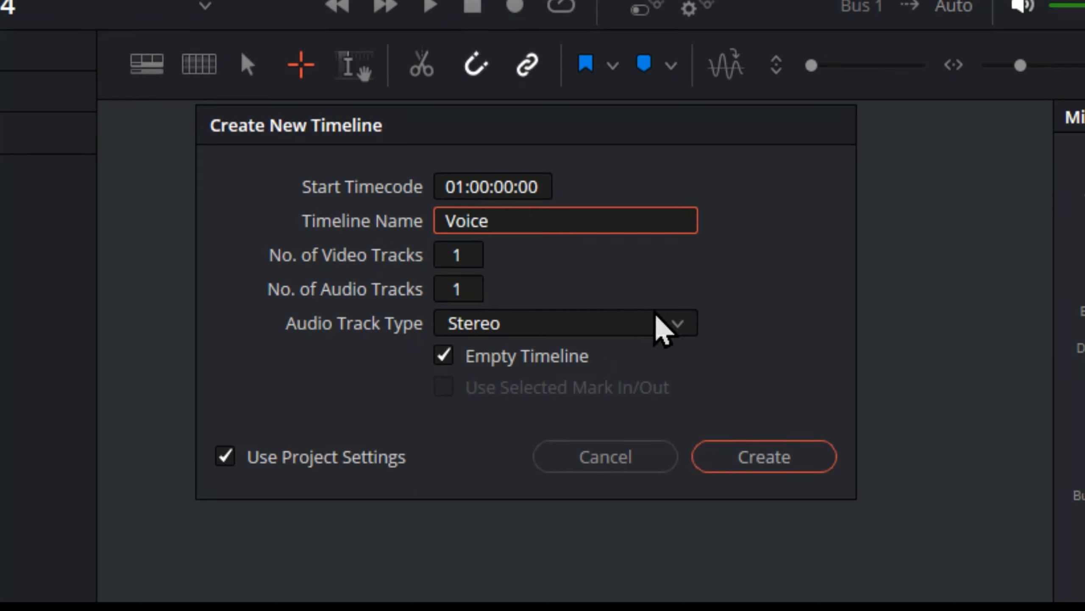
{"action": "left_click", "coordinate": [671, 323]}
{"action": "left_click", "coordinate": [512, 361]}
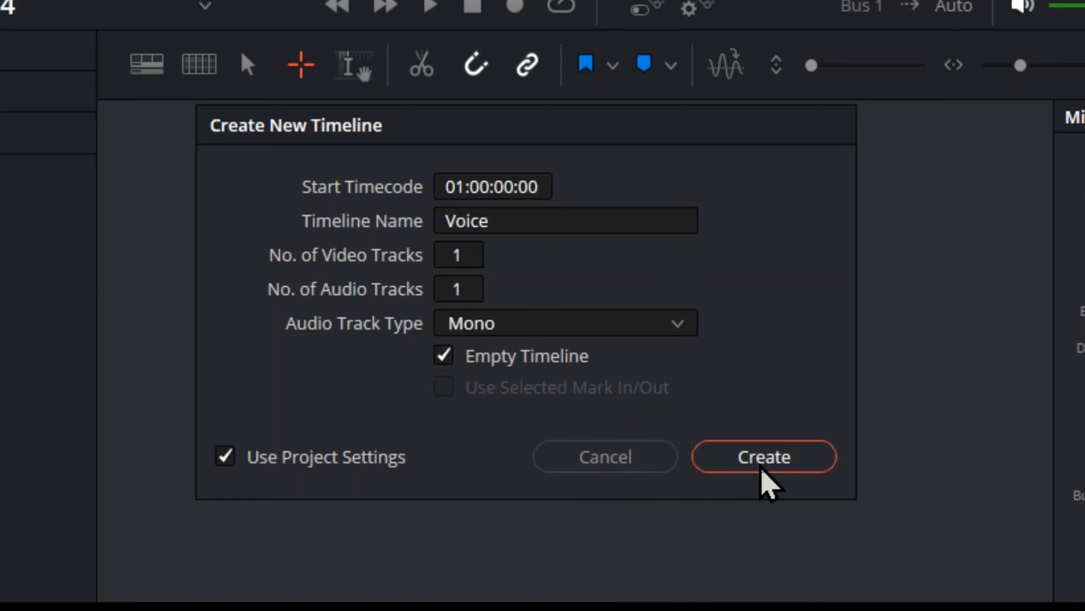
{"action": "left_click", "coordinate": [764, 456]}
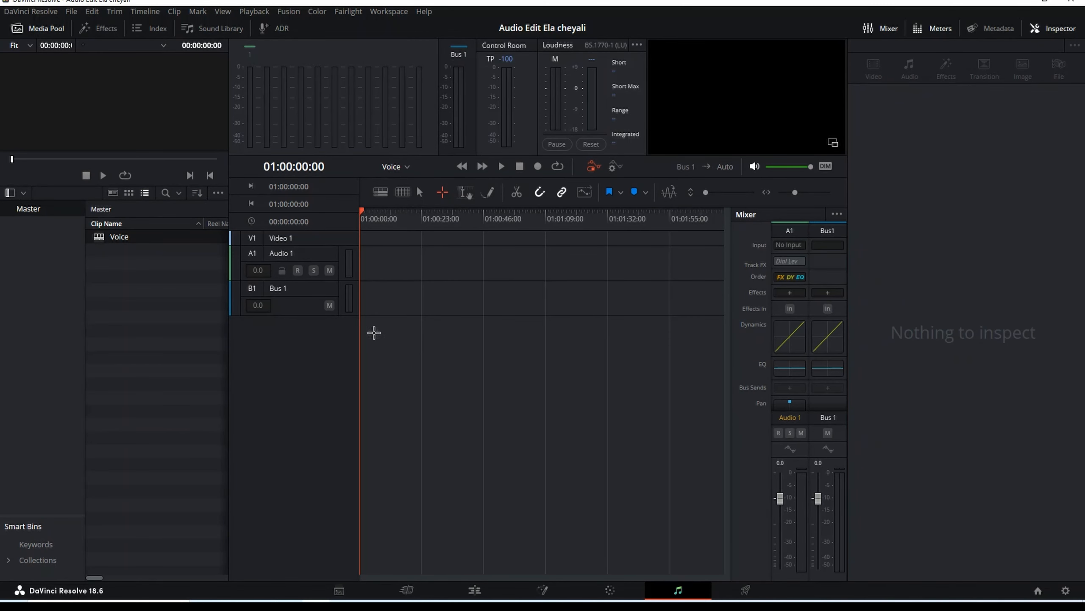
Select the Bus 1 track and turn off automation for the timeline
{"action": "left_click", "coordinate": [285, 294]}
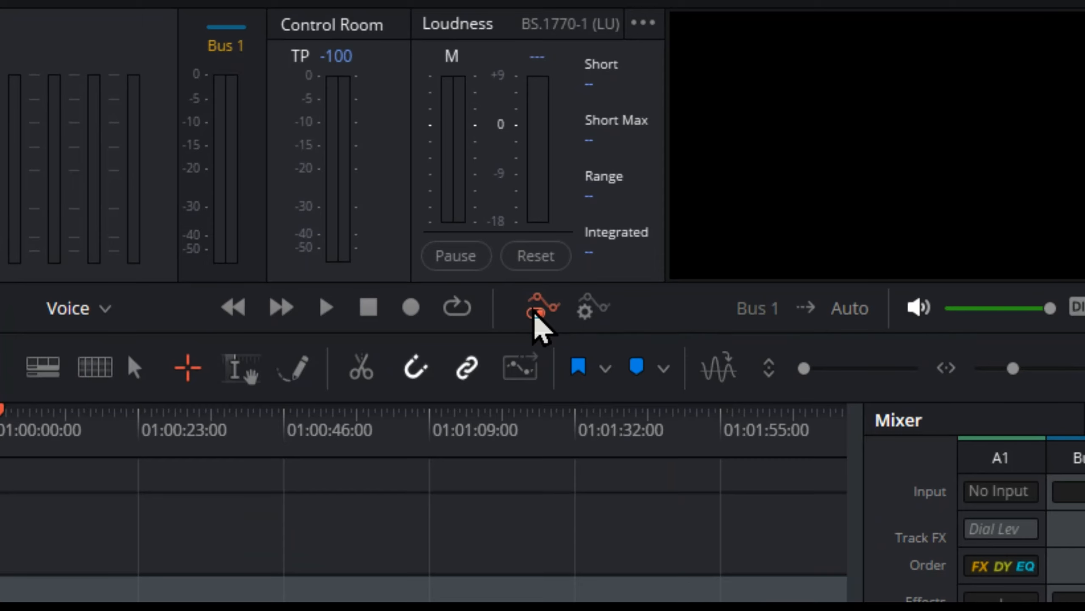
{"action": "left_click", "coordinate": [535, 312]}
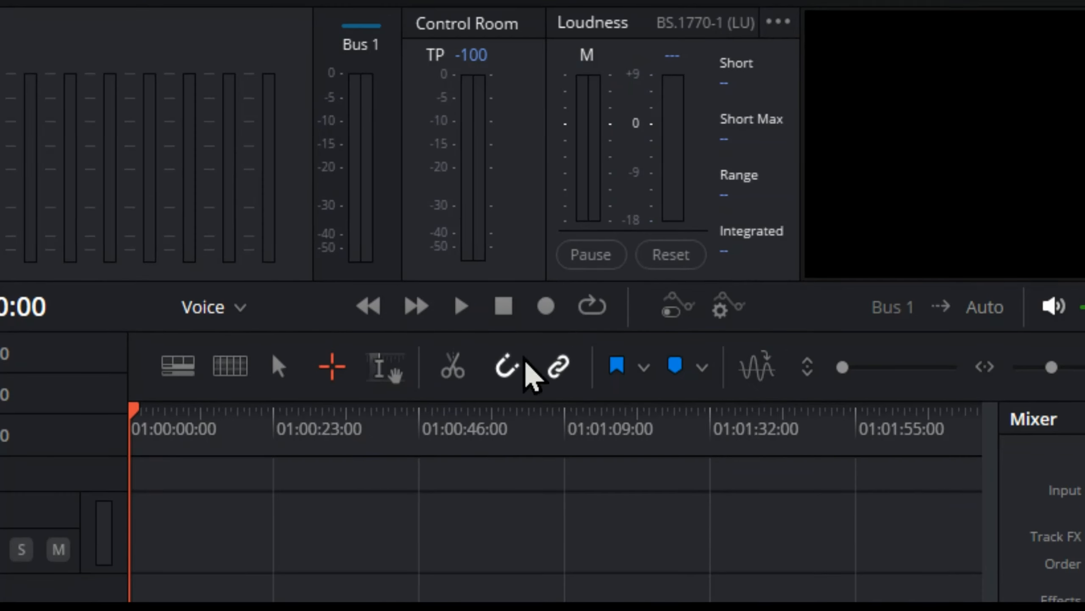
Try to record and to arm Audio 1 before assigning an input to the track
{"action": "left_click", "coordinate": [546, 306]}
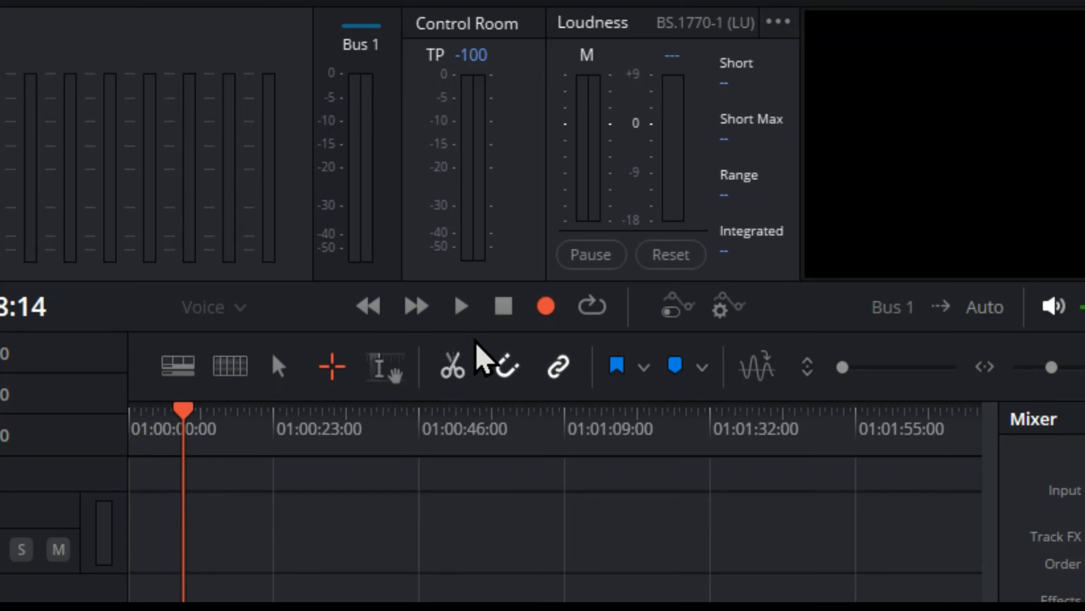
{"action": "left_click", "coordinate": [505, 308]}
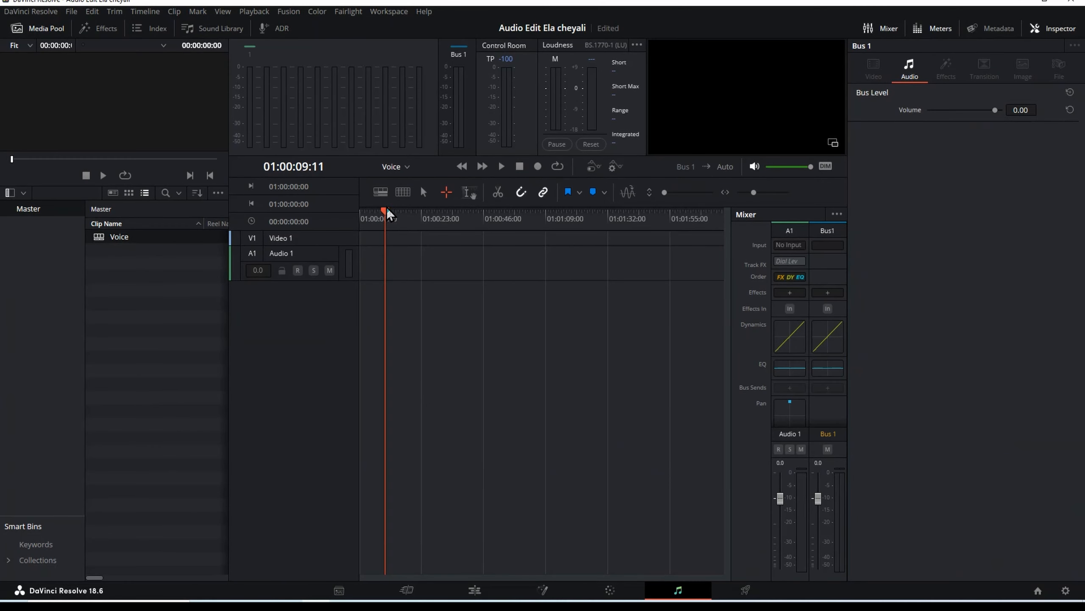
{"action": "left_click_drag", "start_coordinate": [370, 218], "coordinate": [347, 214]}
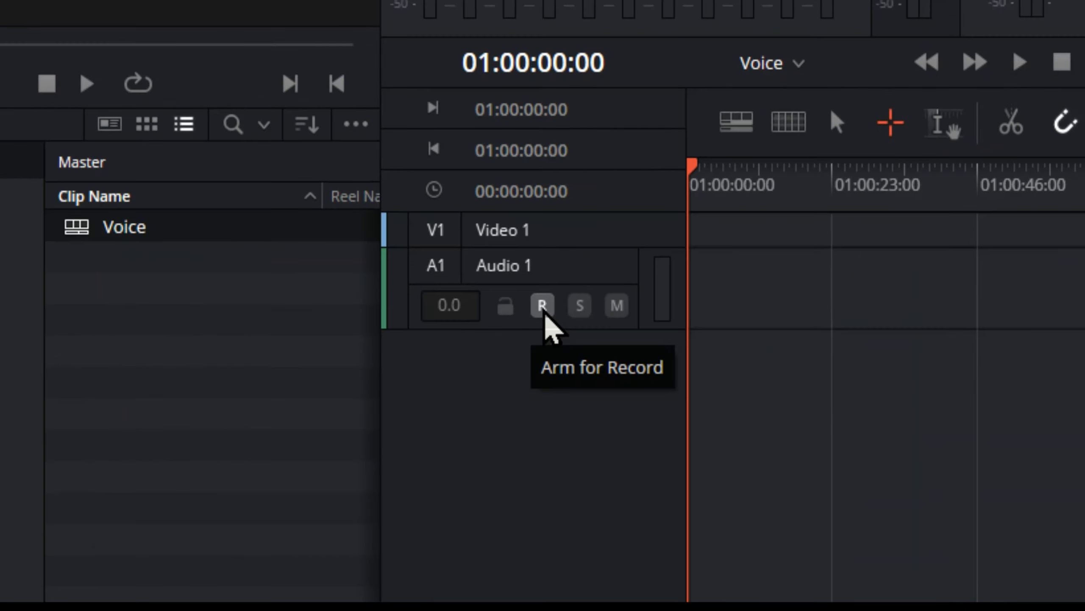
{"action": "left_click", "coordinate": [543, 305]}
{"action": "left_click", "coordinate": [542, 305]}
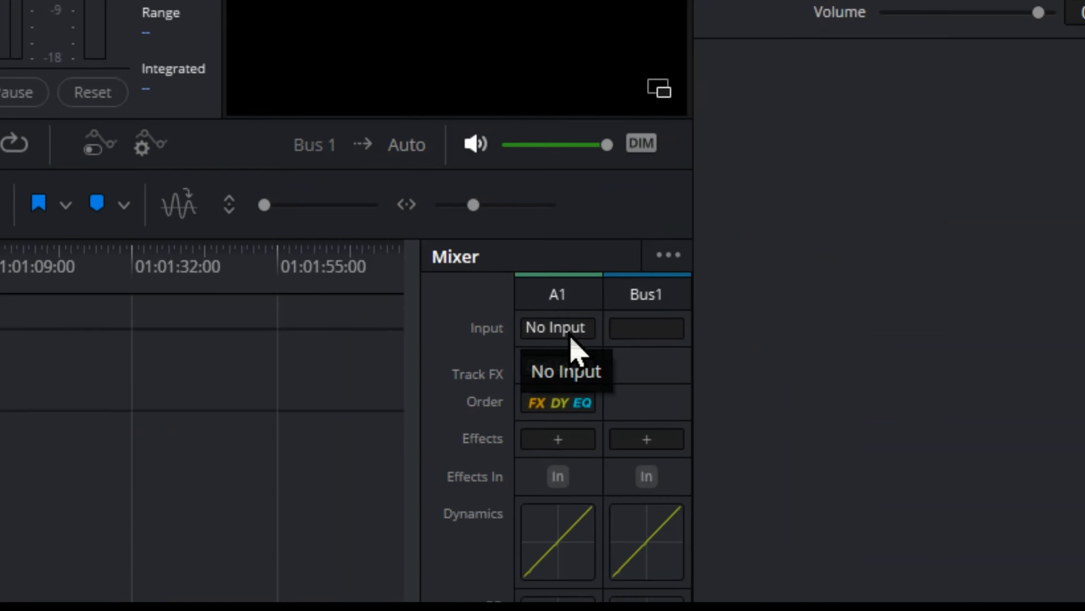
Patch audio input 1, Microphone (10- HD USB Audio Device), to the Audio 1 track input and close the patching window
{"action": "left_click", "coordinate": [570, 337]}
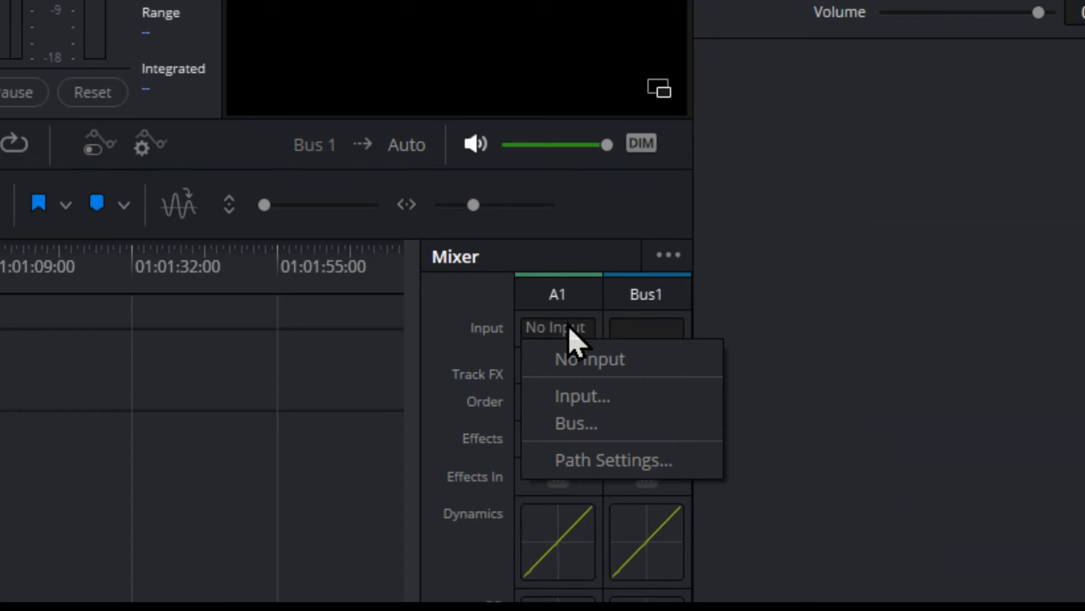
{"action": "left_click", "coordinate": [616, 394]}
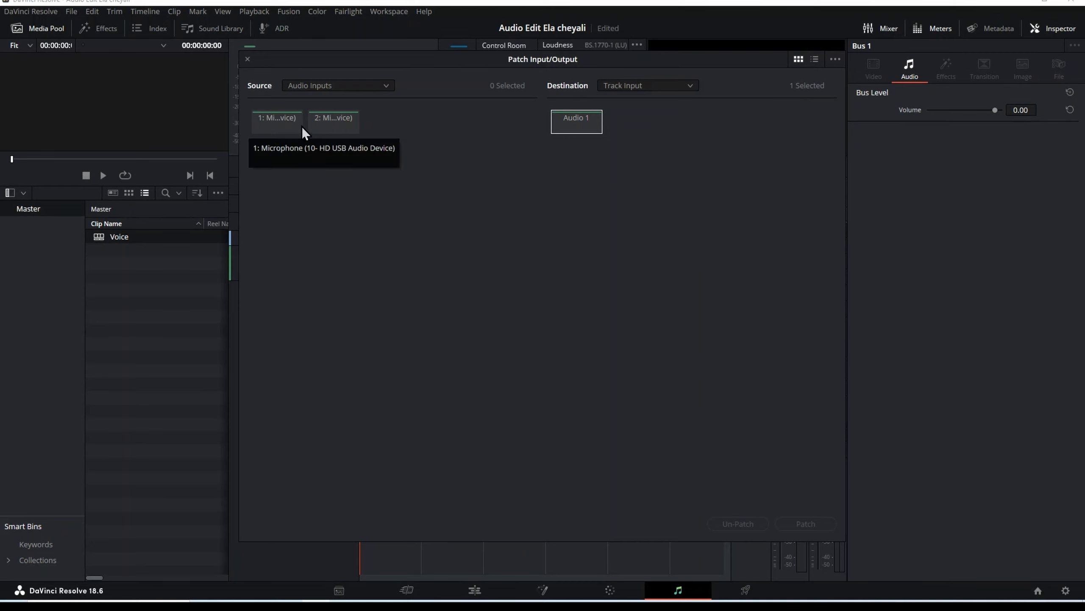
{"action": "left_click", "coordinate": [273, 128]}
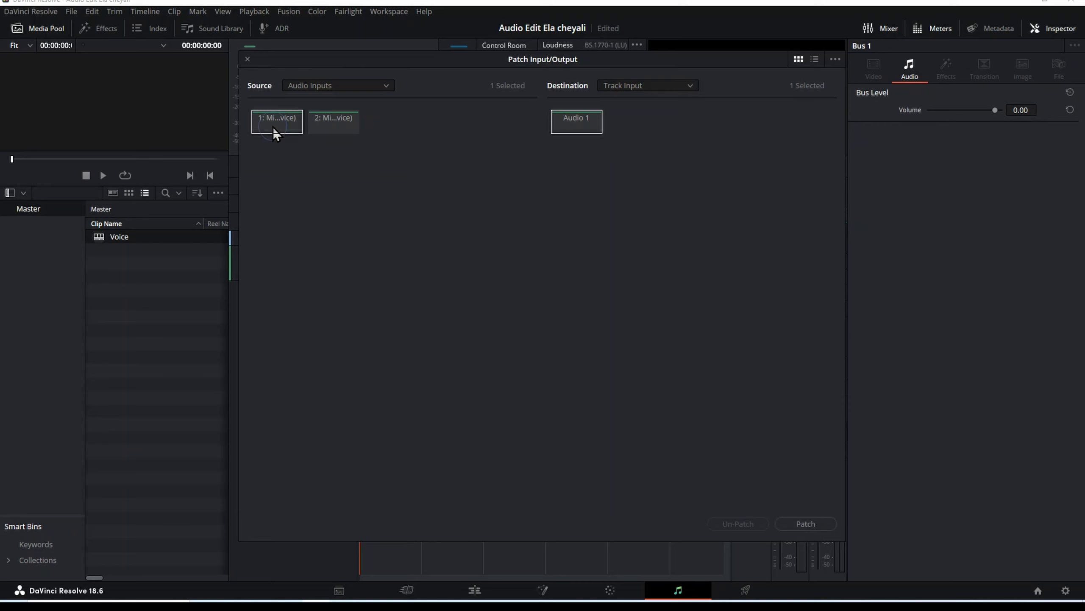
{"action": "left_click", "coordinate": [332, 129]}
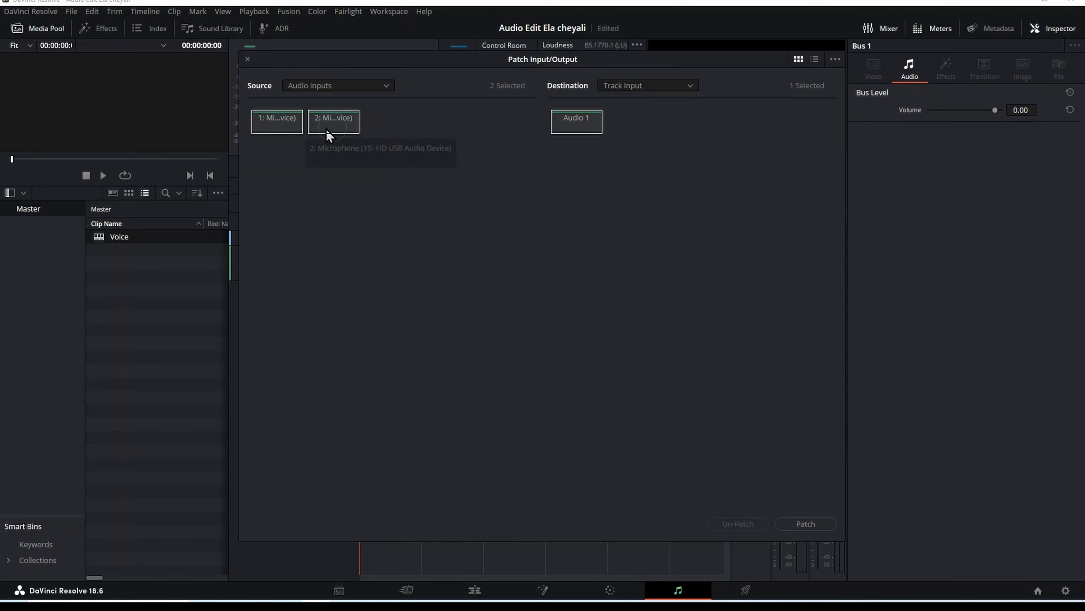
{"action": "left_click", "coordinate": [287, 127], "text": "ctrl"}
{"action": "left_click", "coordinate": [273, 130]}
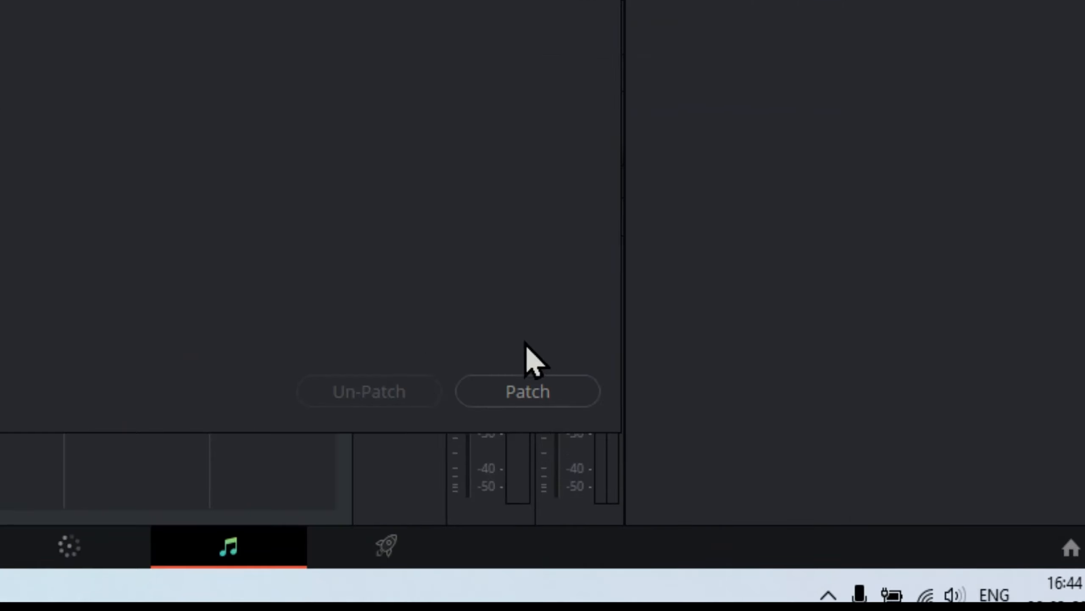
{"action": "left_click", "coordinate": [540, 396]}
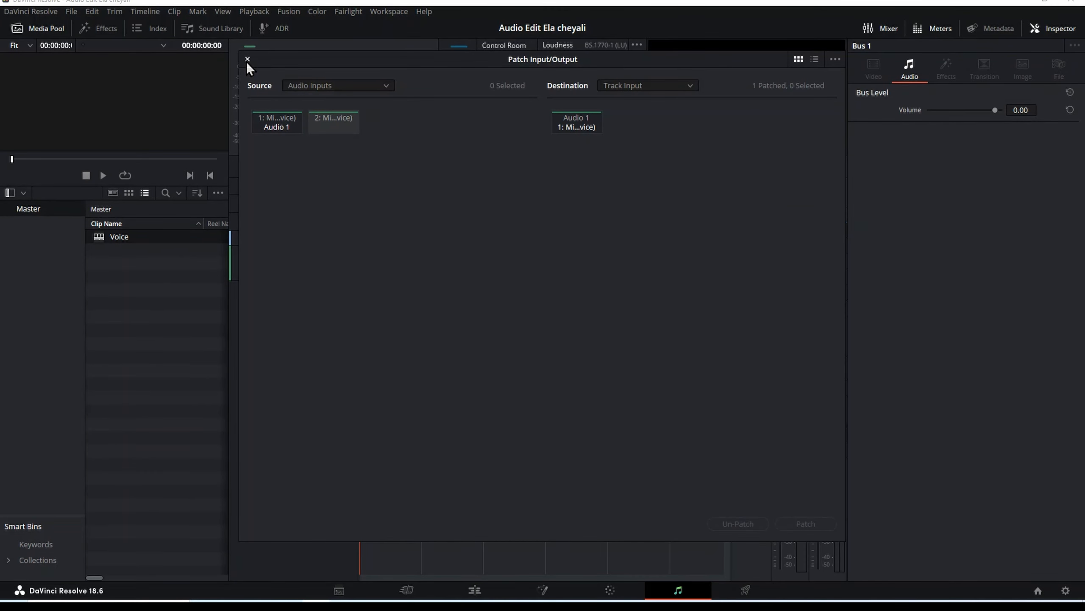
{"action": "left_click", "coordinate": [247, 59]}
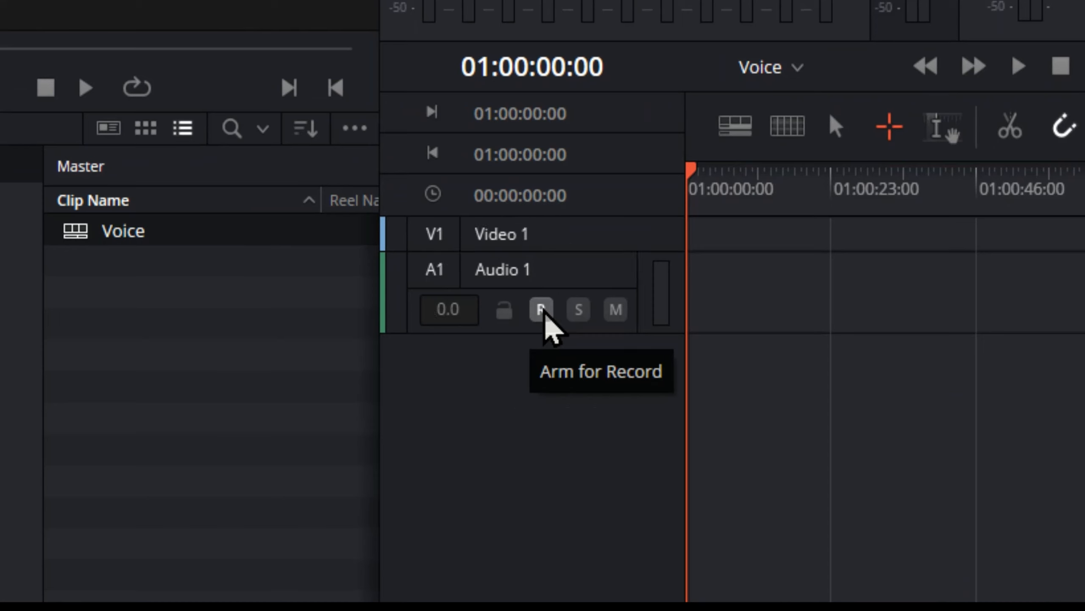
Arm the Audio 1 track for recording and mute the monitor output
{"action": "left_click", "coordinate": [542, 310]}
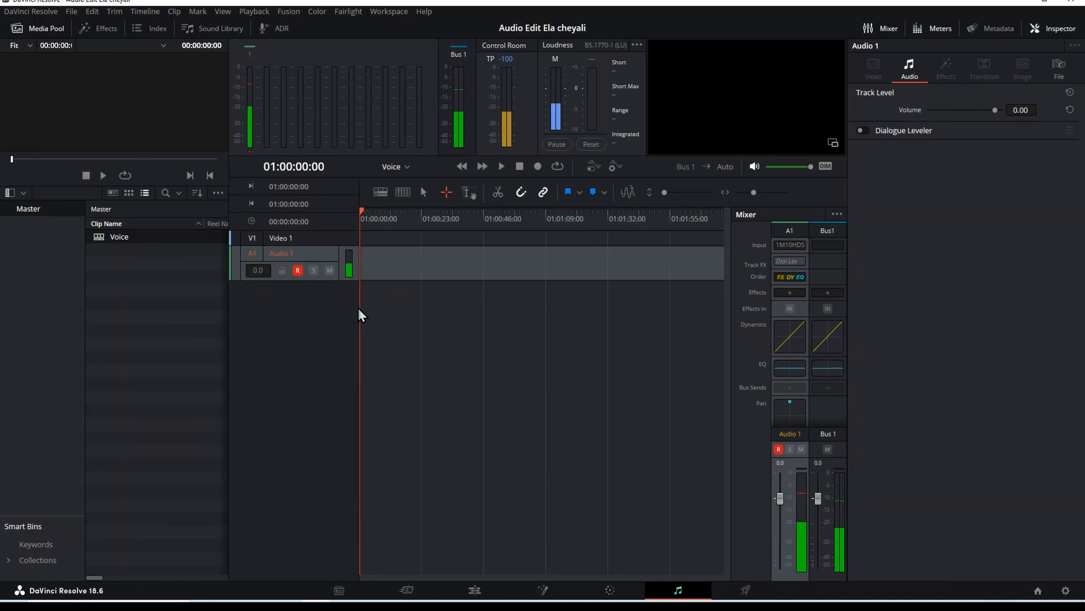
{"action": "left_click", "coordinate": [754, 165]}
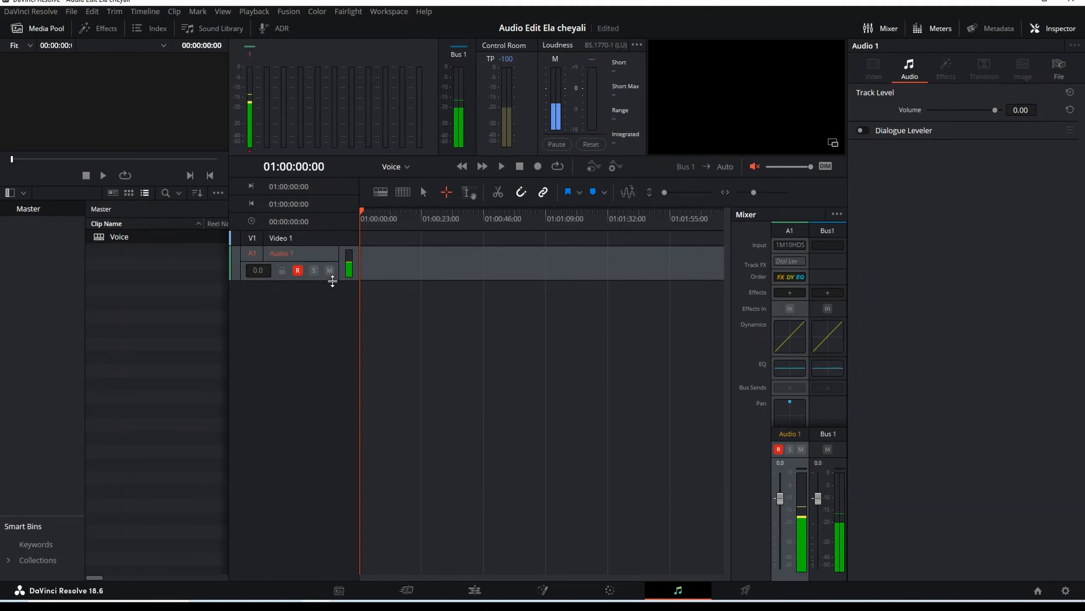
Increase the height of the Audio 1 track and record about 52 seconds of voice from the start of the timeline
{"action": "left_click_drag", "start_coordinate": [332, 281], "coordinate": [338, 425]}
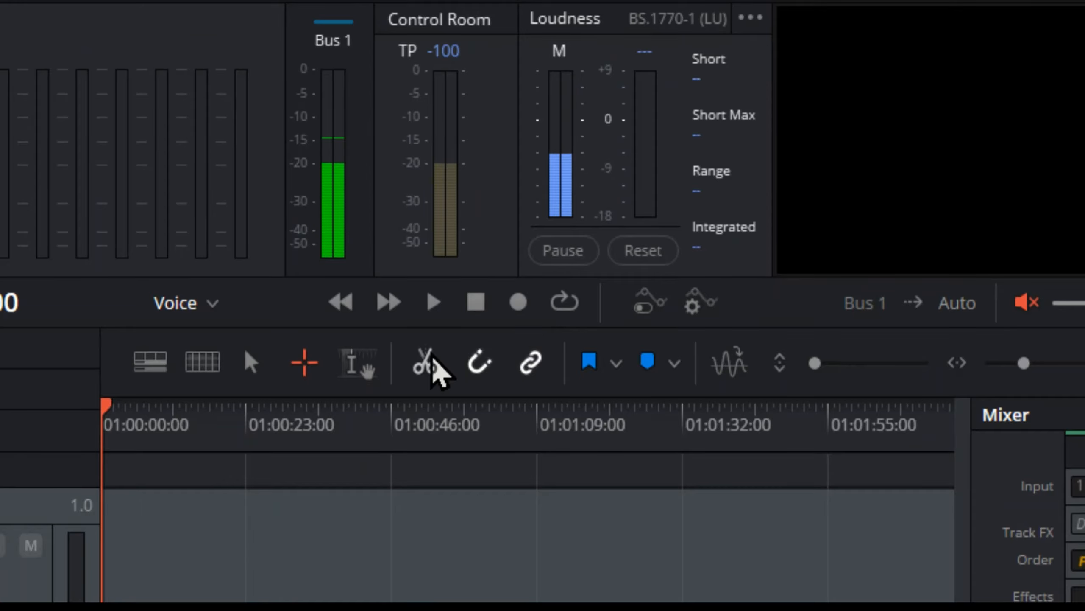
{"action": "left_click", "coordinate": [519, 302]}
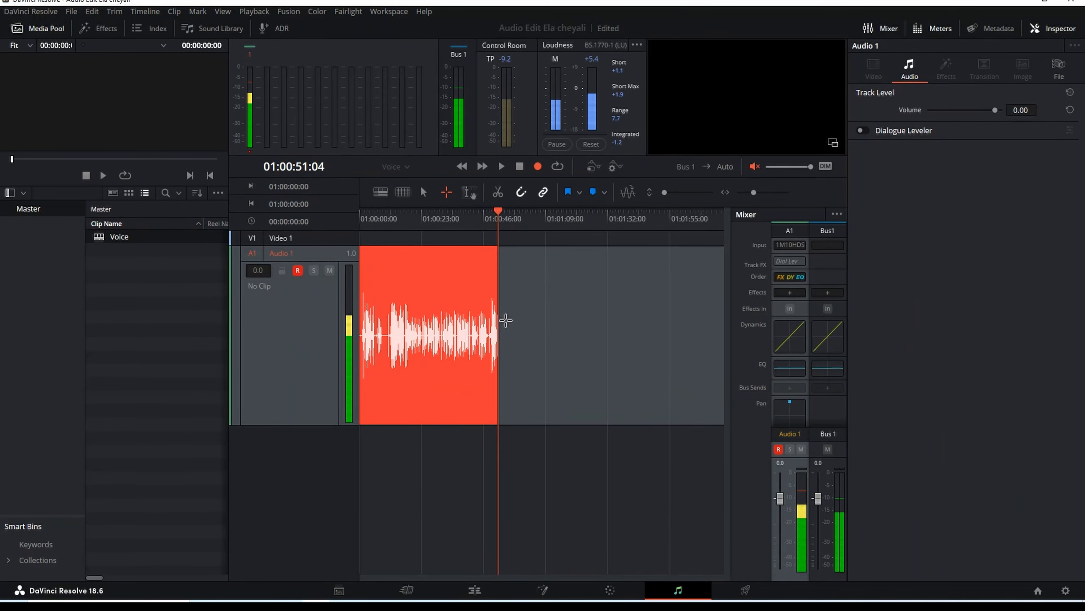
{"action": "key", "text": "space"}
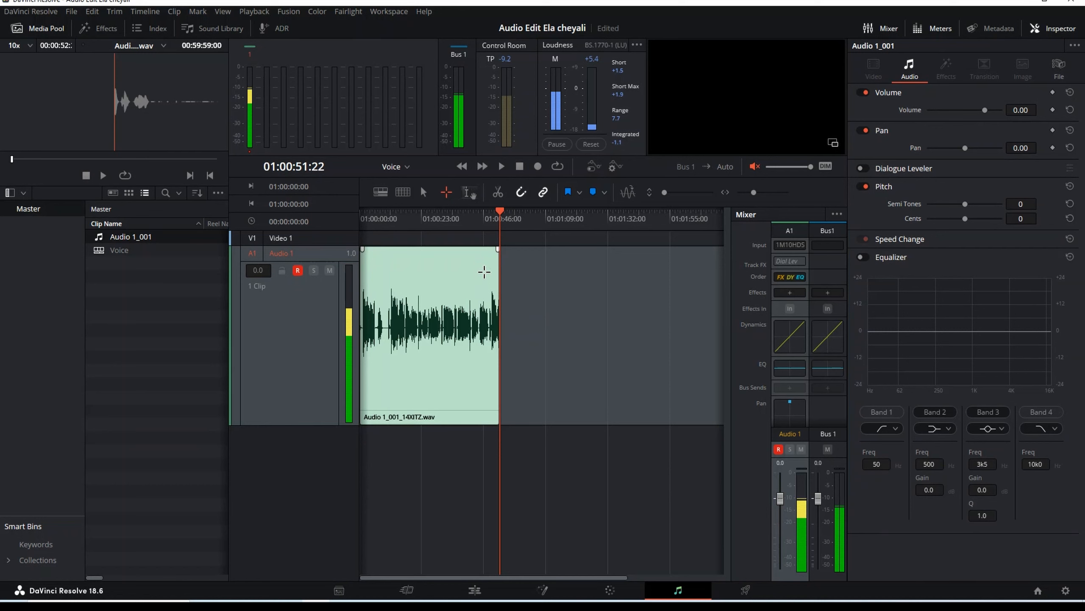
Disarm the Audio 1 track and unmute the monitor output
{"action": "scroll", "coordinate": [467, 311], "scroll_direction": "up", "scroll_amount": 3}
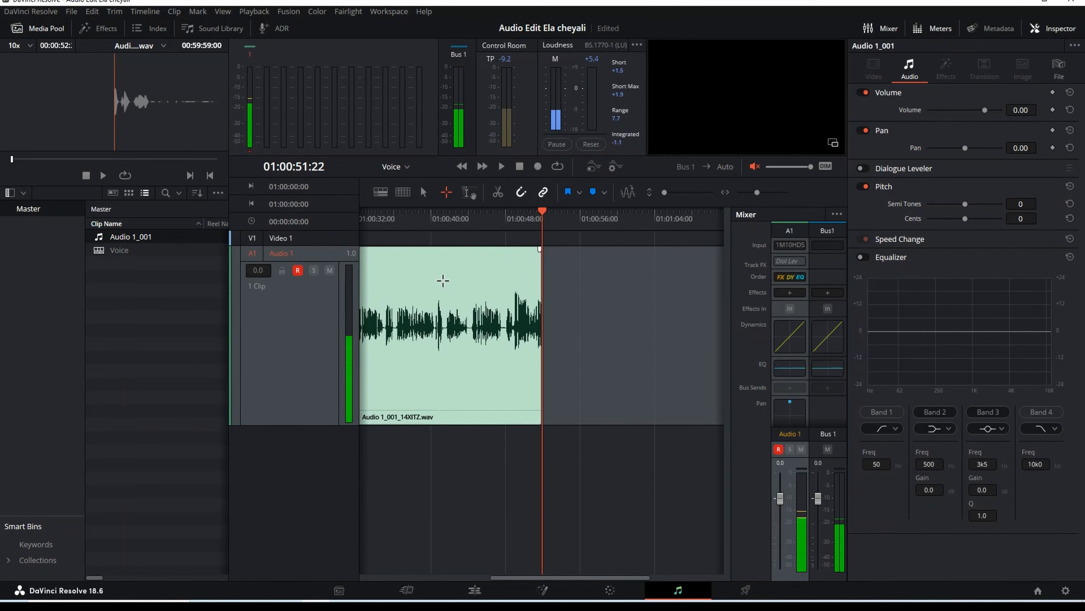
{"action": "left_click", "coordinate": [386, 218]}
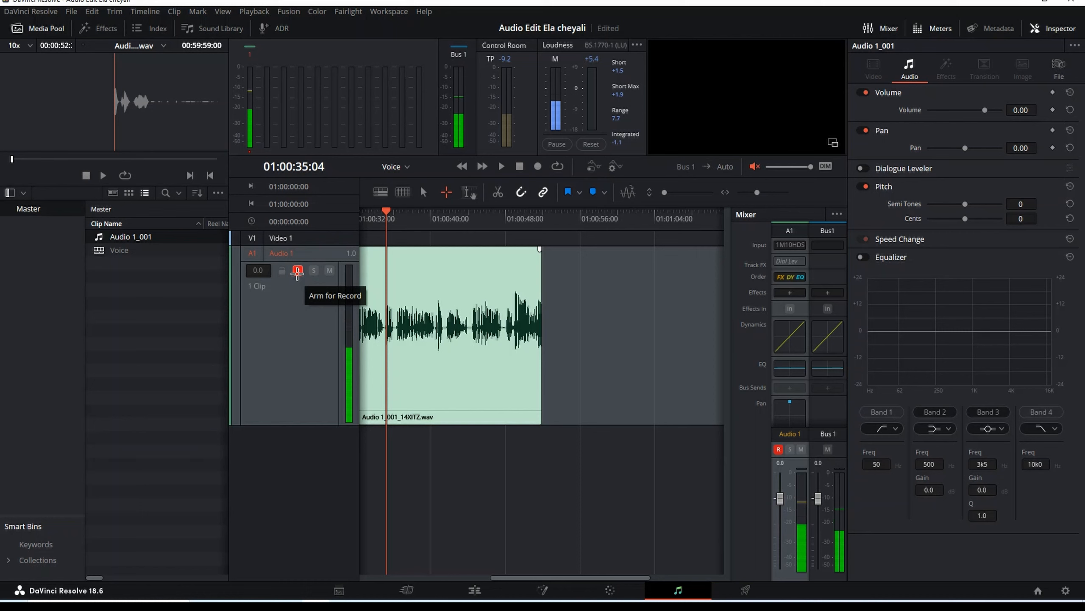
{"action": "left_click", "coordinate": [297, 270]}
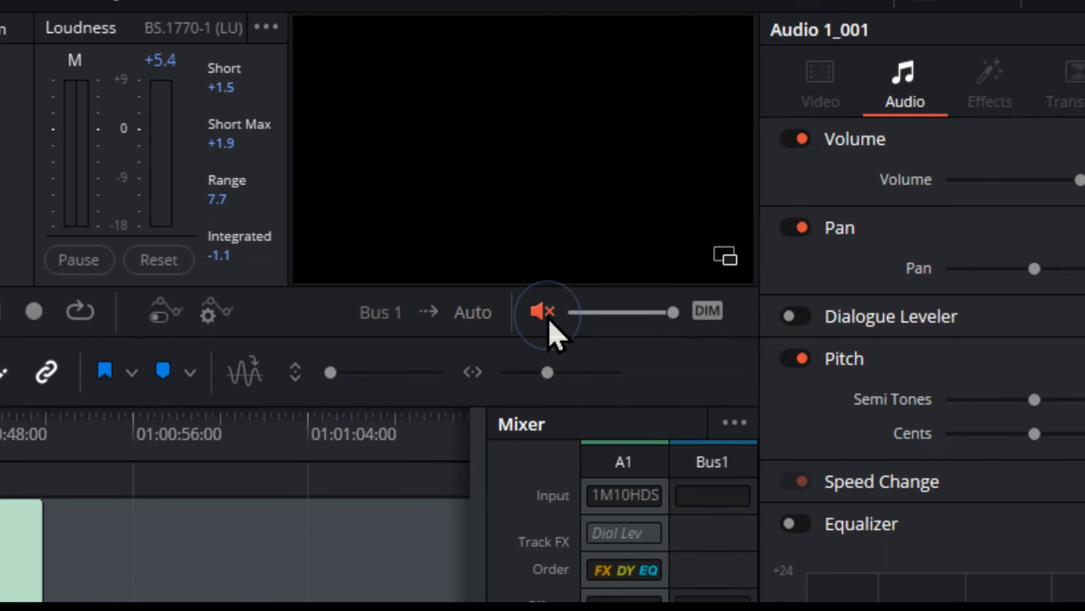
{"action": "left_click", "coordinate": [550, 322]}
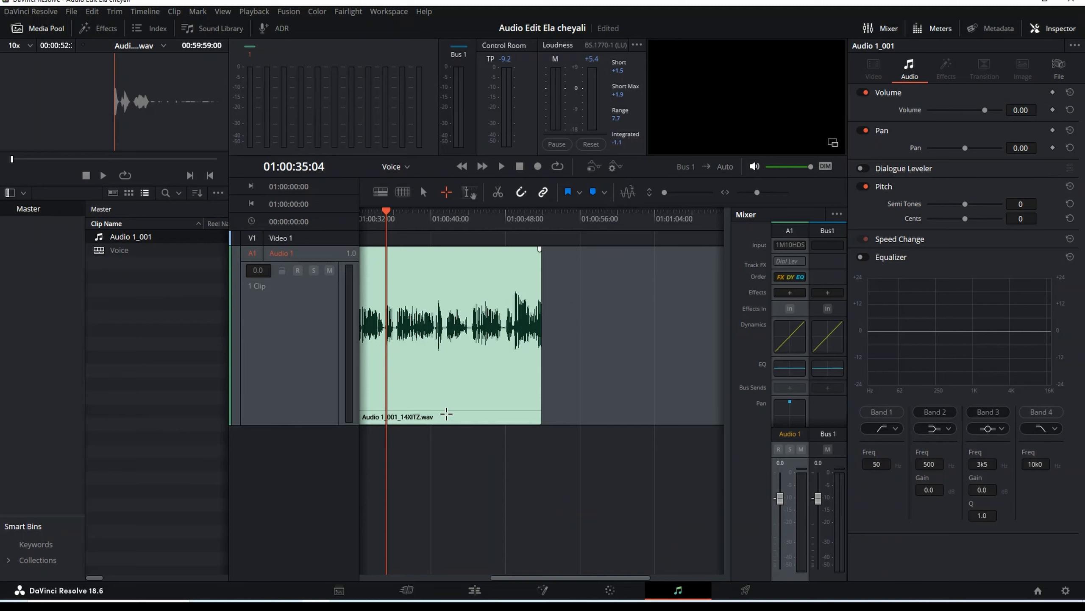
Play back the recorded voice clip from about 01:00:11:12
{"action": "left_click_drag", "start_coordinate": [615, 577], "coordinate": [464, 582]}
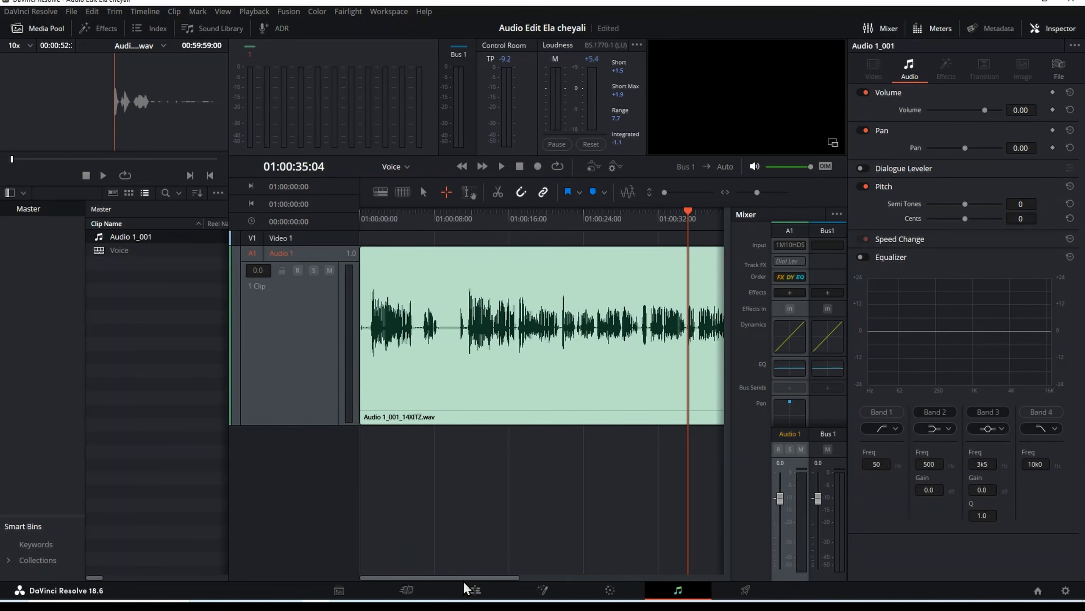
{"action": "left_click", "coordinate": [471, 222]}
{"action": "left_click_drag", "start_coordinate": [472, 222], "coordinate": [466, 214]}
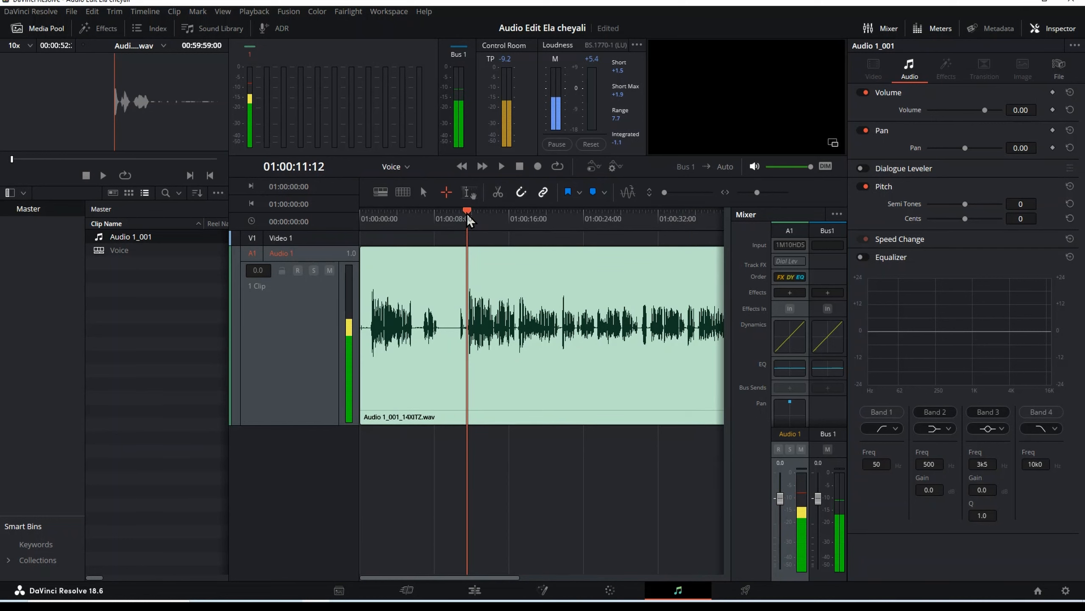
{"action": "left_click", "coordinate": [501, 167]}
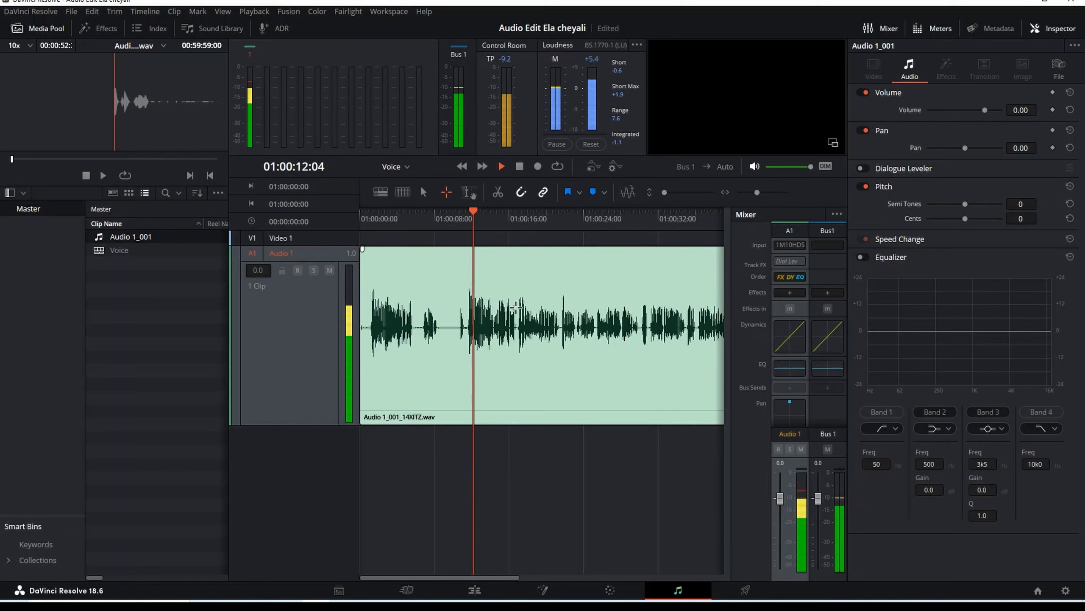